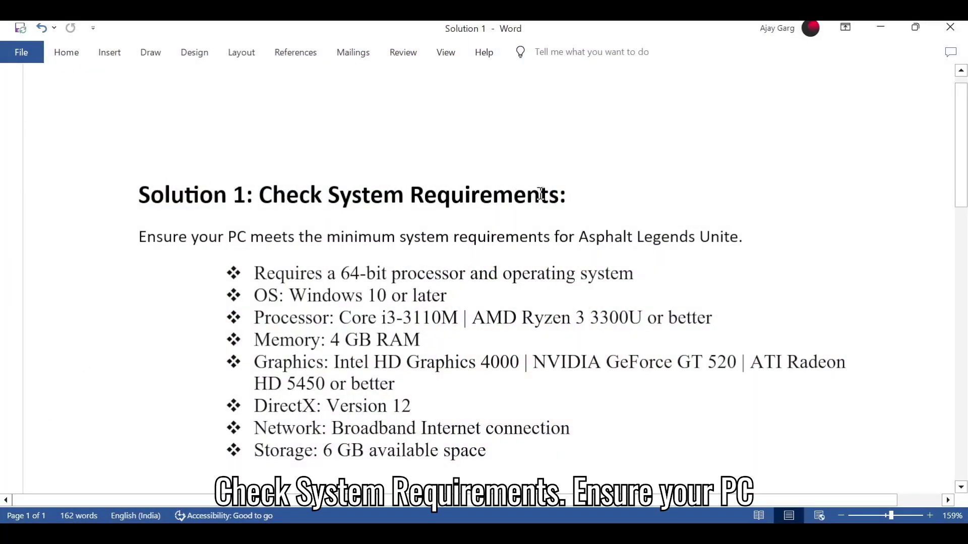
pyautogui.scroll(-1, 539, 192)
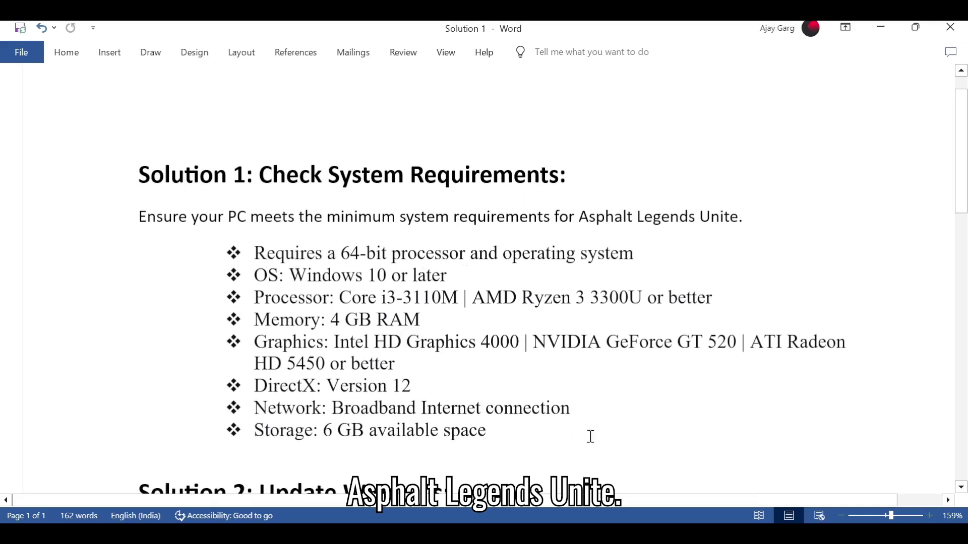
pyautogui.scroll(-3, 595, 441)
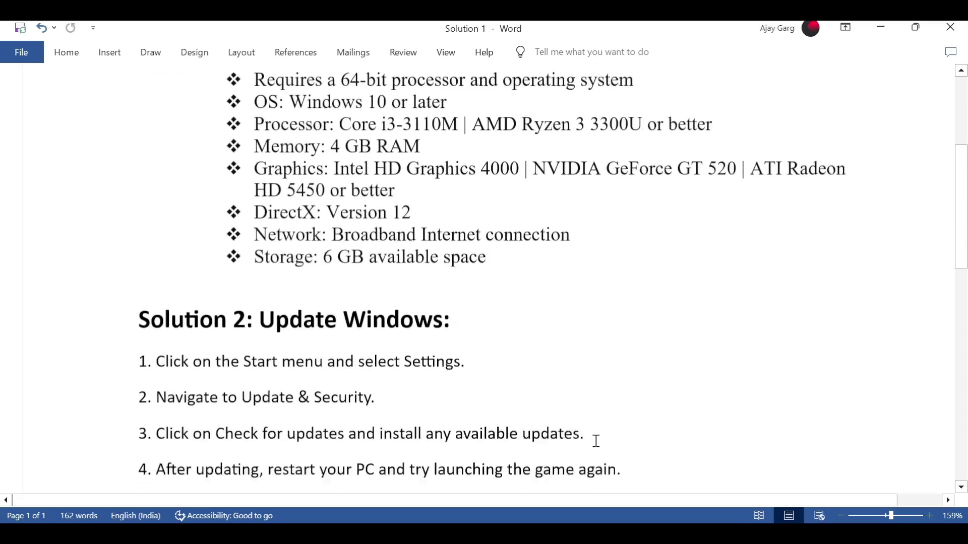
pyautogui.scroll(-1, 596, 441)
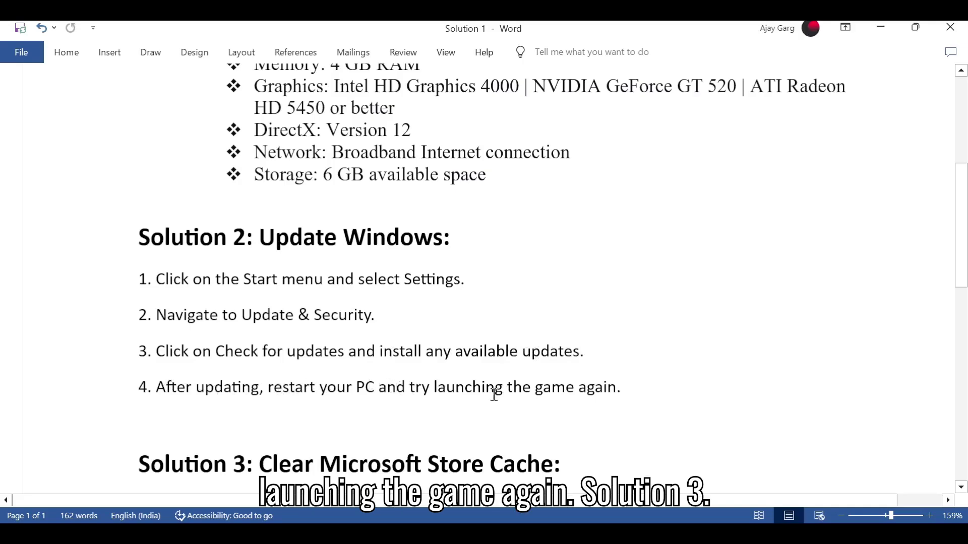
pyautogui.scroll(-1, 640, 384)
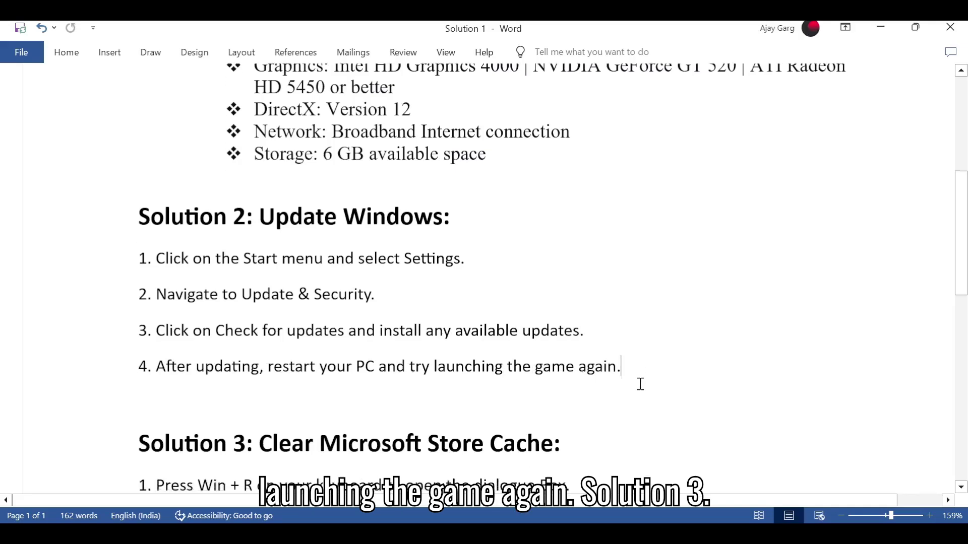
pyautogui.scroll(-3, 639, 384)
pyautogui.scroll(-2, 640, 385)
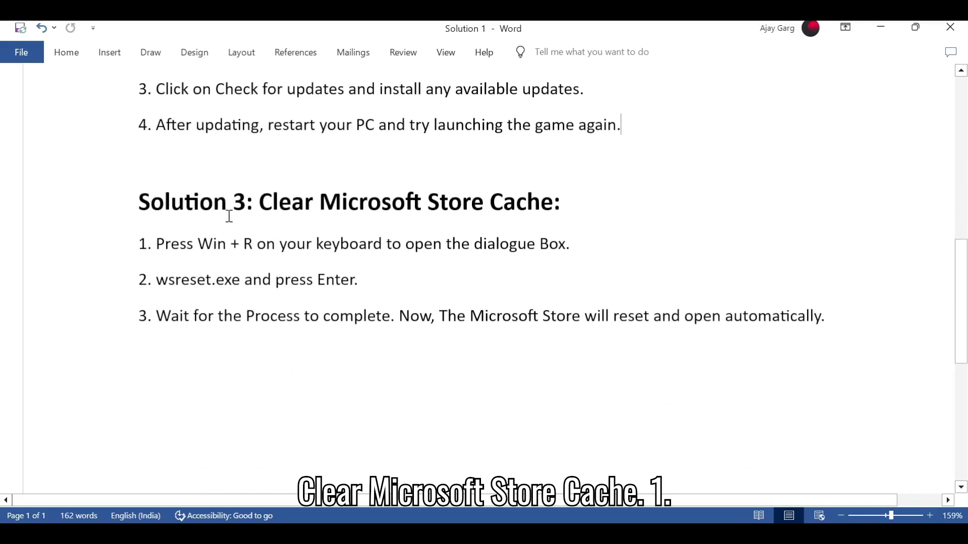